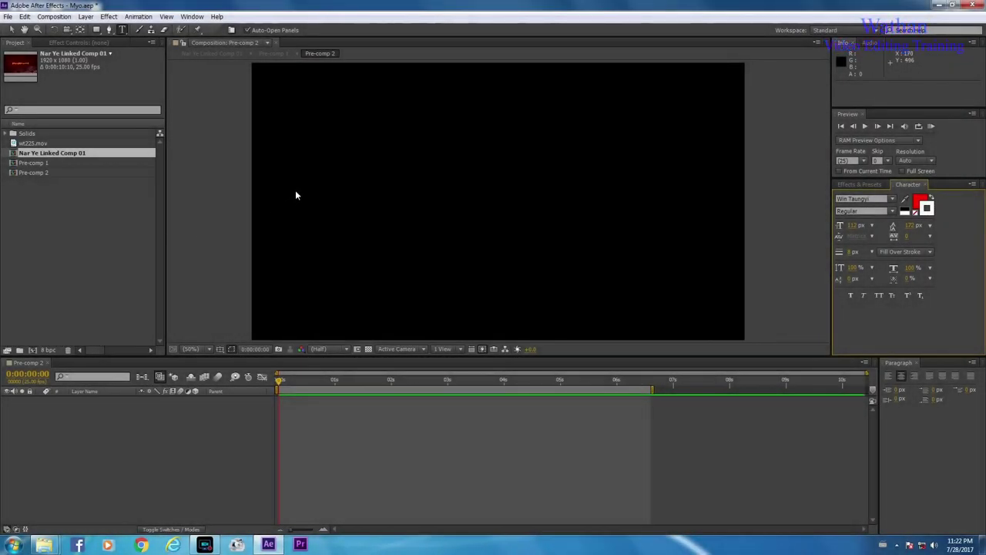
# Step: Type the Burmese title ရိုက်ကူးတည်းဖြတ်ရေးသင်တန်း as a new text layer in Pre-comp 2
pyautogui.click(312, 193)
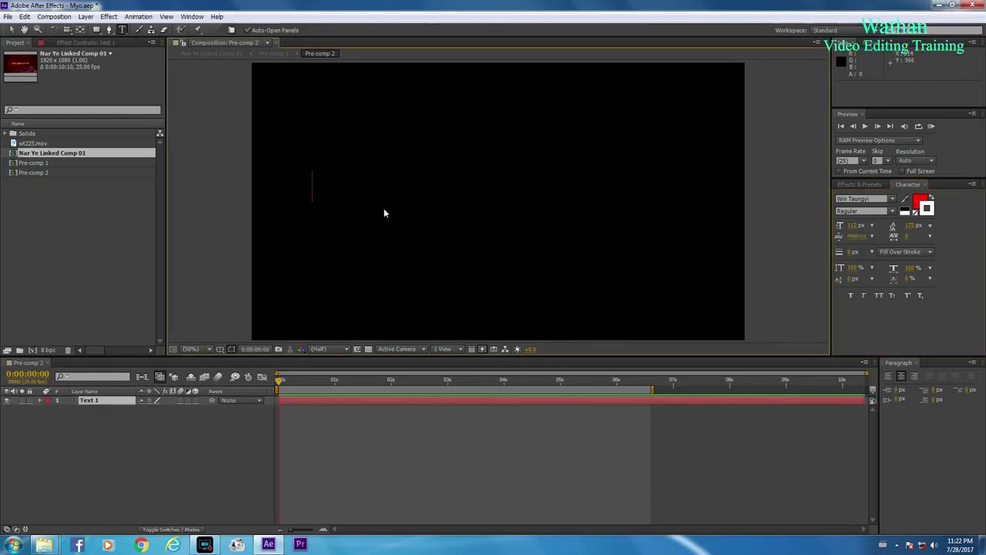
pyautogui.write('ရိုက်ကူ')
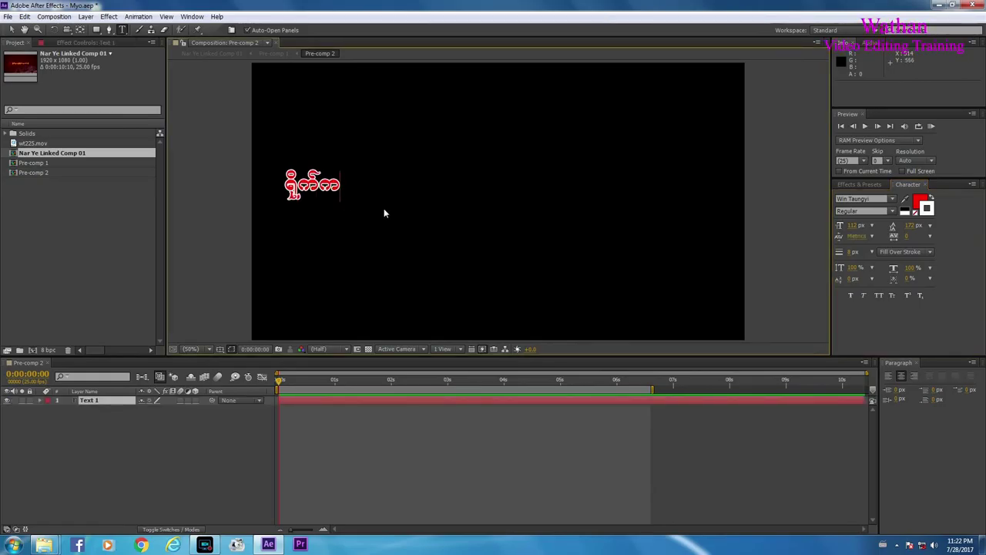
pyautogui.write('းတည်းဖြတ်')
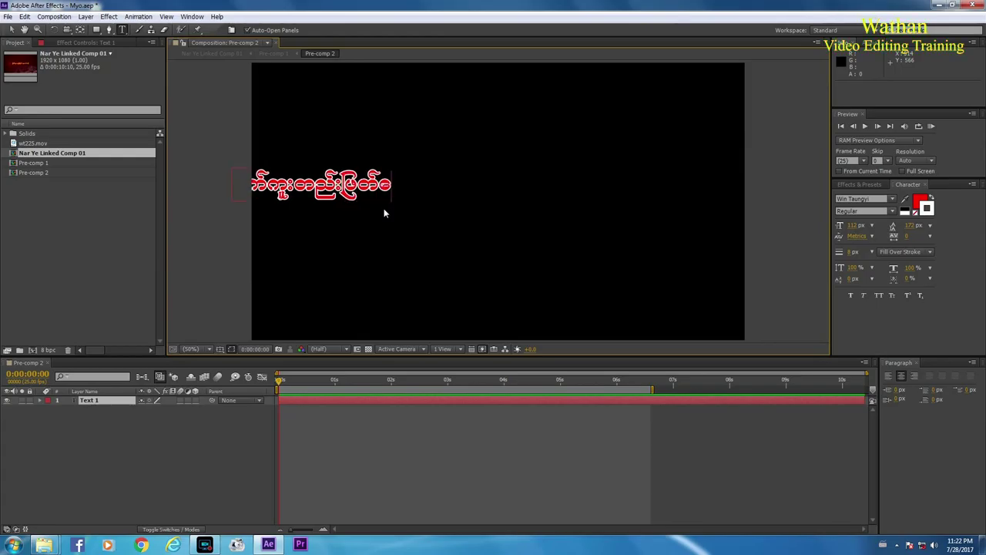
pyautogui.write('ရေးသင်တန်း')
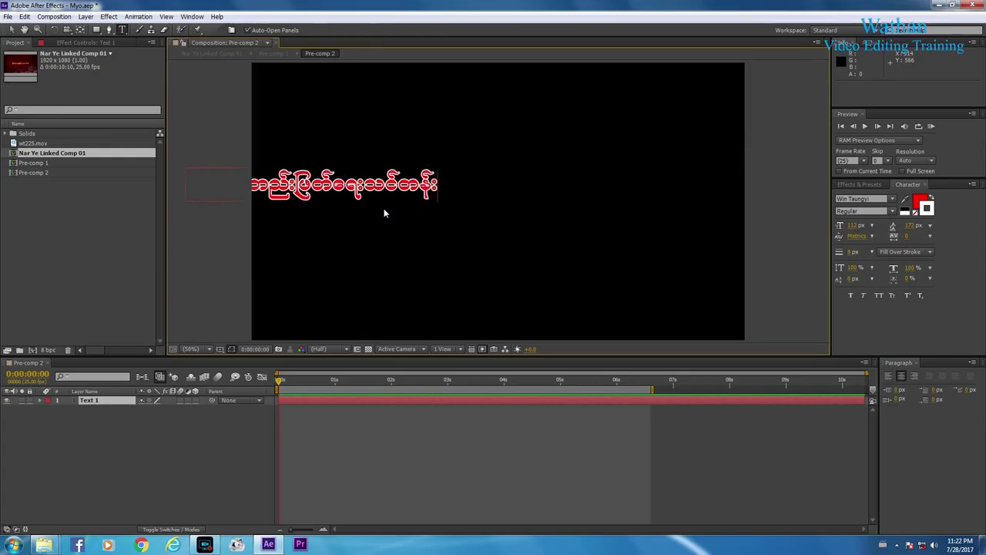
# Step: Move the Burmese title to the frame centre and set its text colour to yellow
pyautogui.click(10, 30)
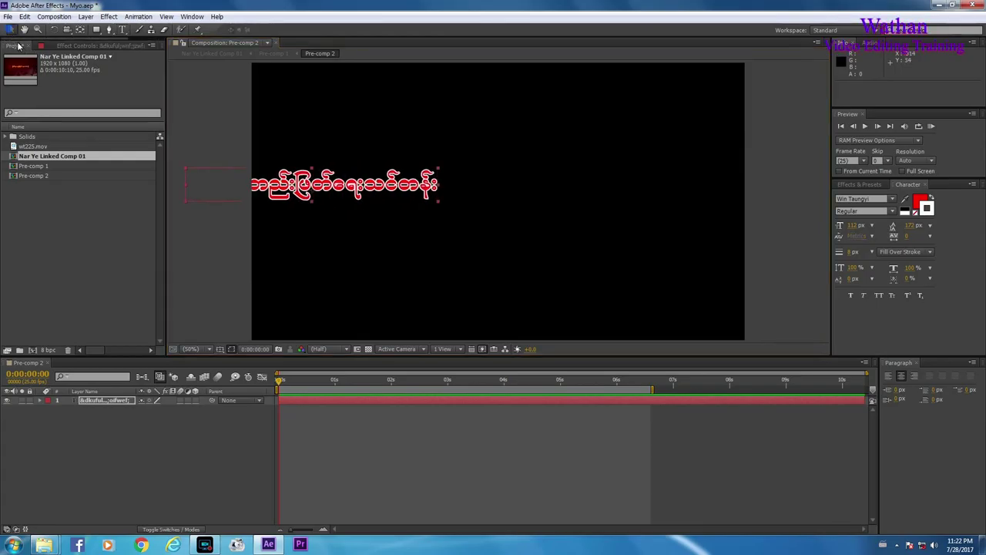
pyautogui.moveTo(463, 198); pyautogui.dragTo(461, 206)
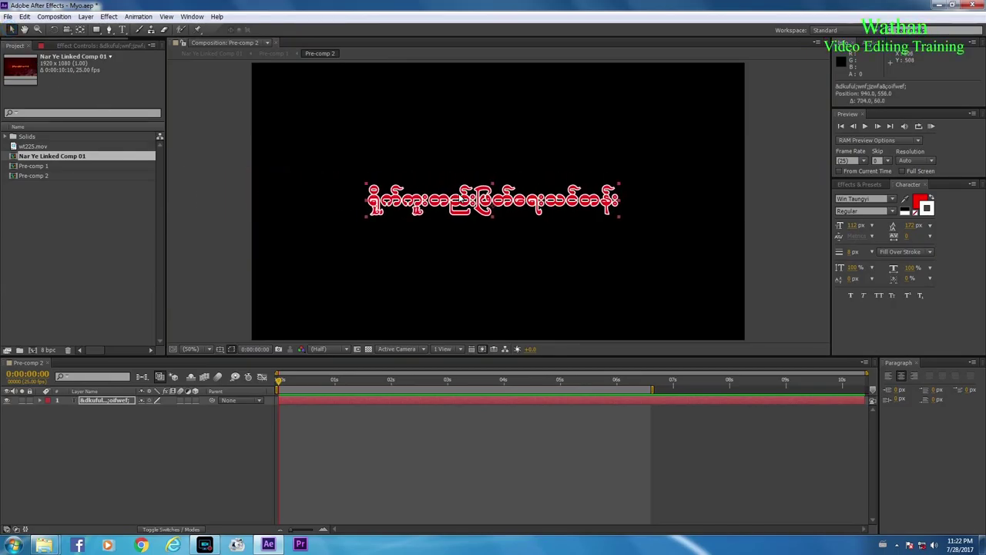
pyautogui.doubleClick(121, 29)
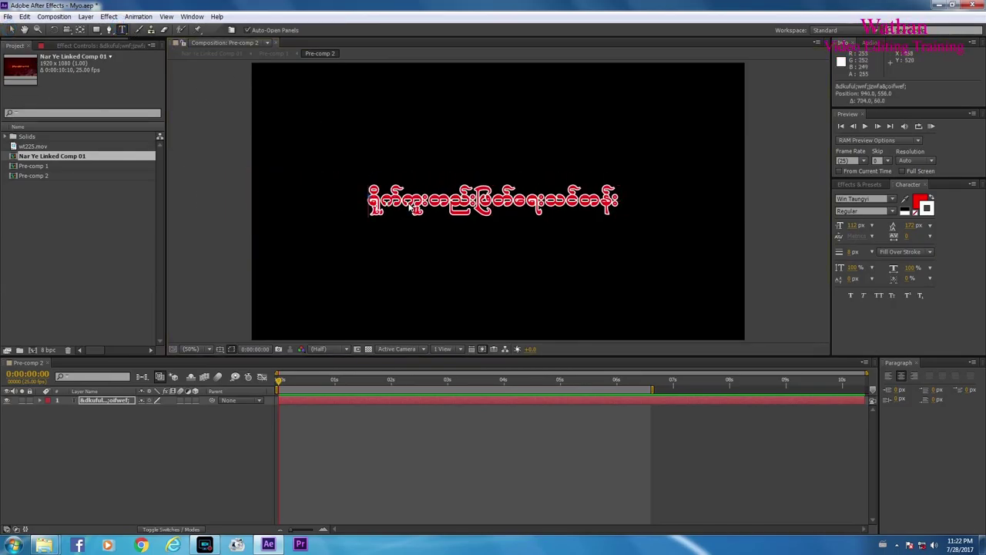
pyautogui.click(927, 209)
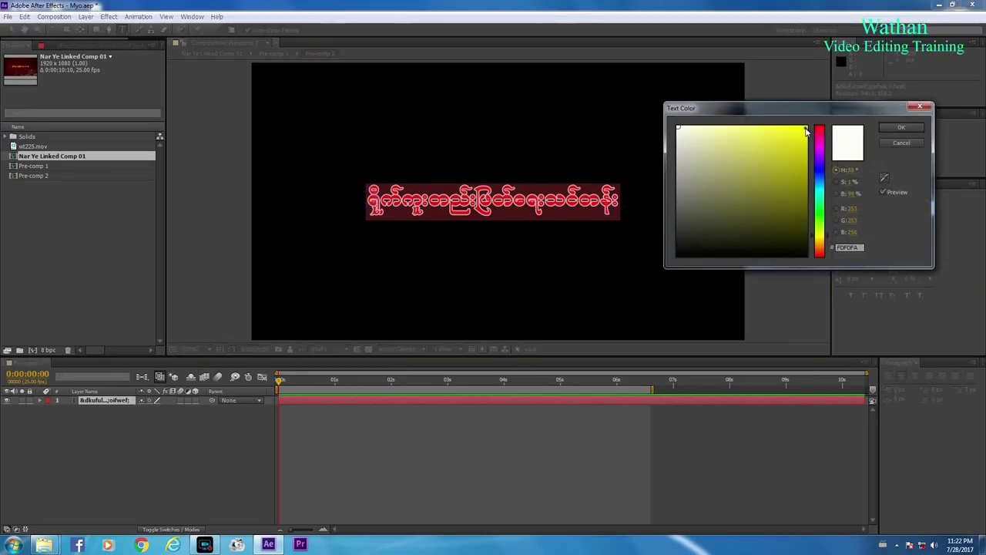
pyautogui.click(805, 131)
pyautogui.click(900, 128)
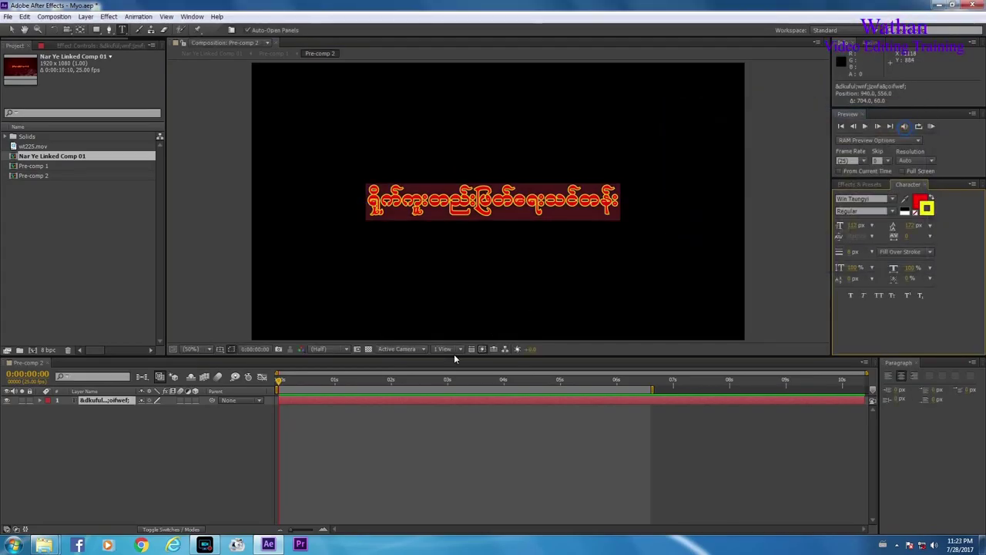
pyautogui.click(297, 383)
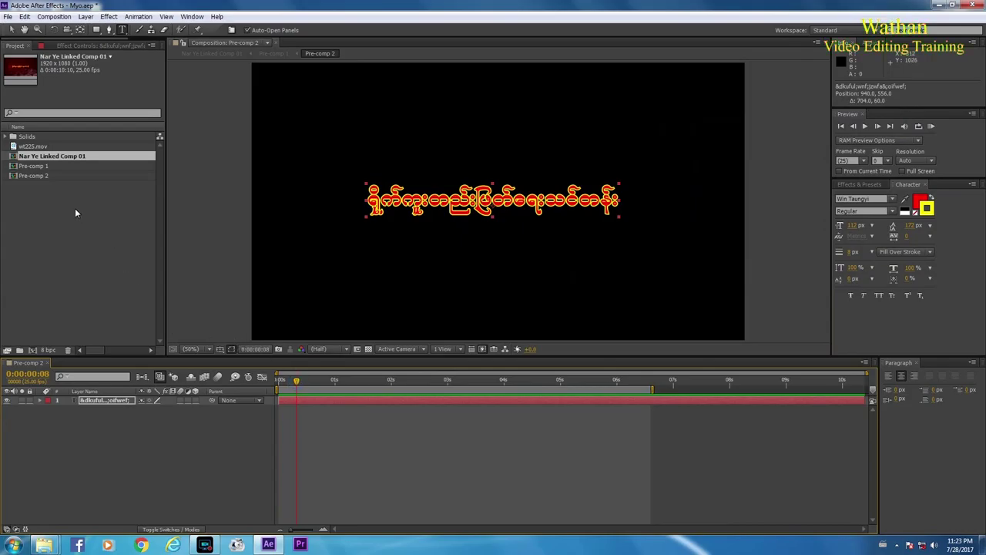
# Step: Add wt225.mov to the timeline beneath the title and return to frame 0
pyautogui.click(28, 146)
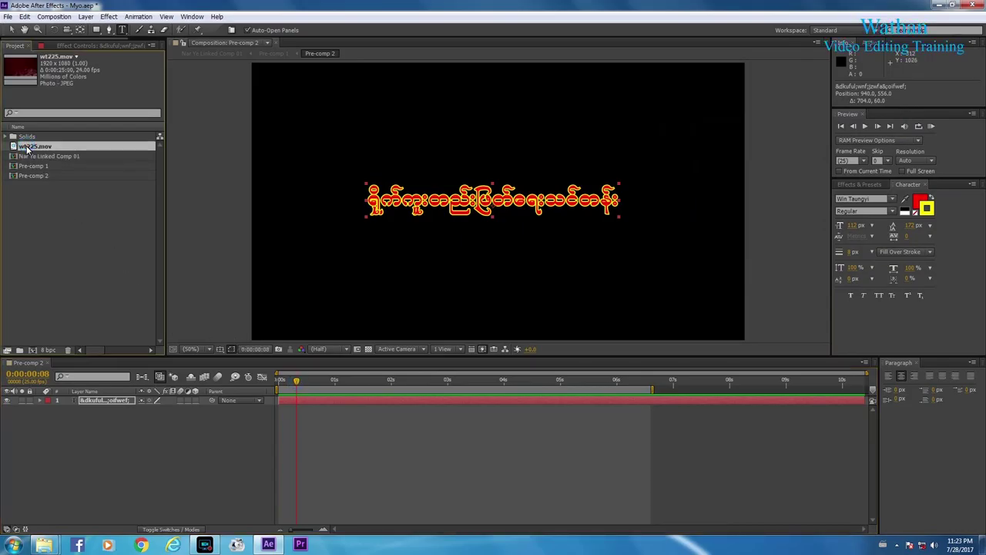
pyautogui.moveTo(27, 148); pyautogui.dragTo(71, 414)
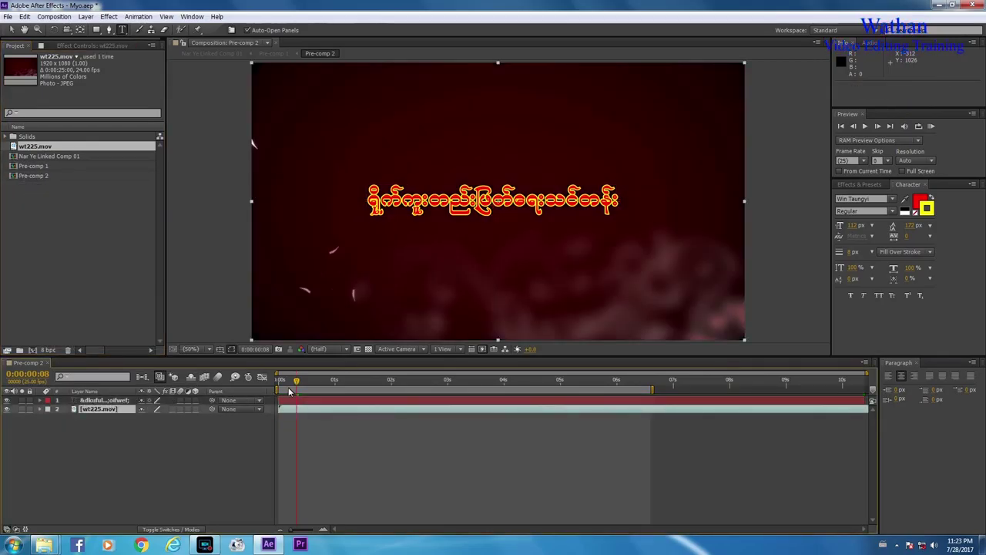
pyautogui.moveTo(296, 384); pyautogui.dragTo(281, 389)
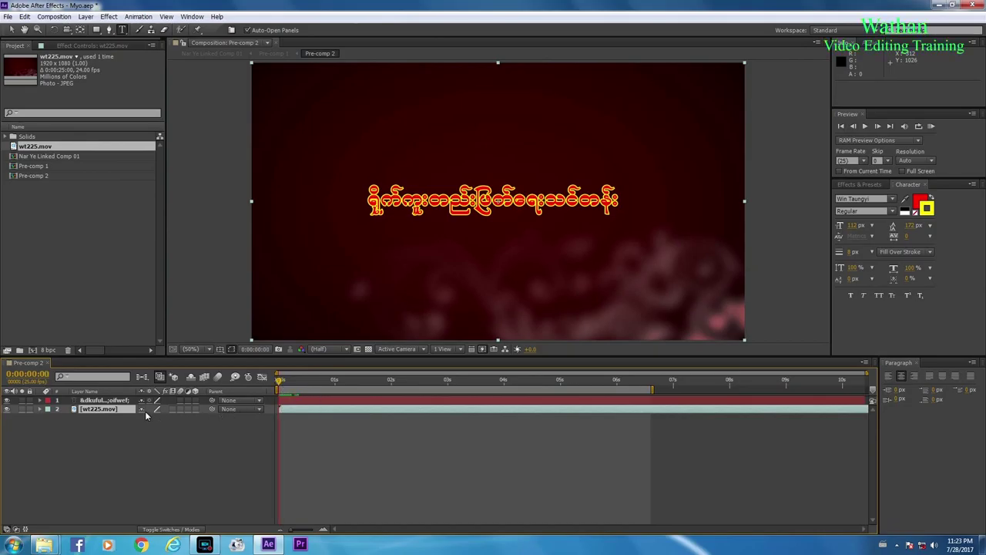
pyautogui.click(122, 424)
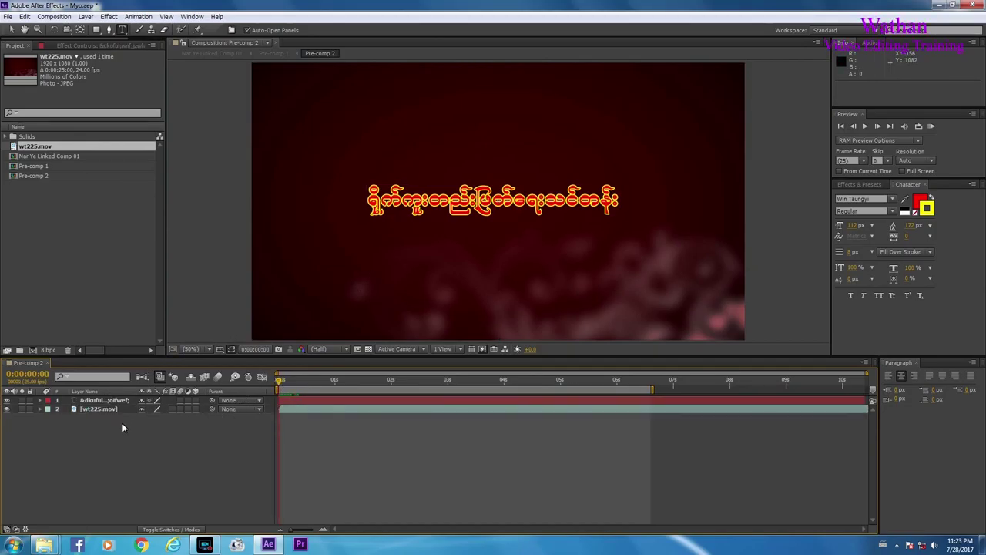
# Step: Pre-compose both layers, moving all attributes into the new Pre-comp 3
pyautogui.hotkey('ctrl', 'a')
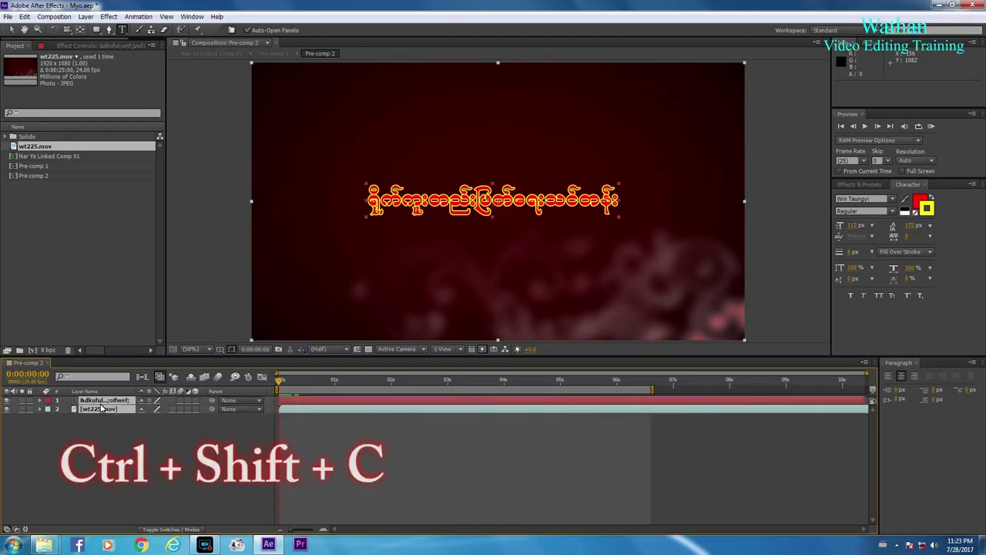
pyautogui.hotkey('ctrl', 'shift', 'c')
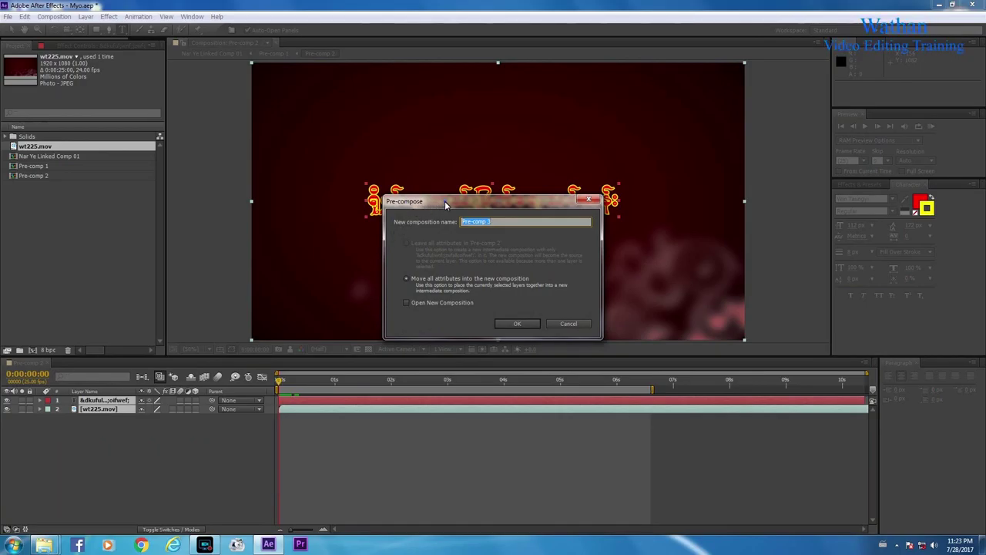
pyautogui.moveTo(444, 200); pyautogui.dragTo(439, 181)
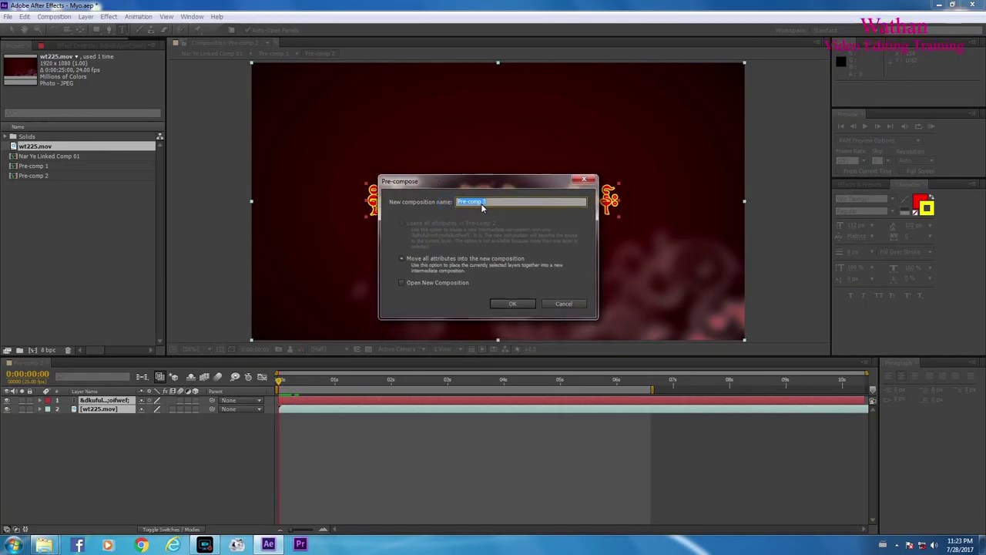
pyautogui.click(512, 304)
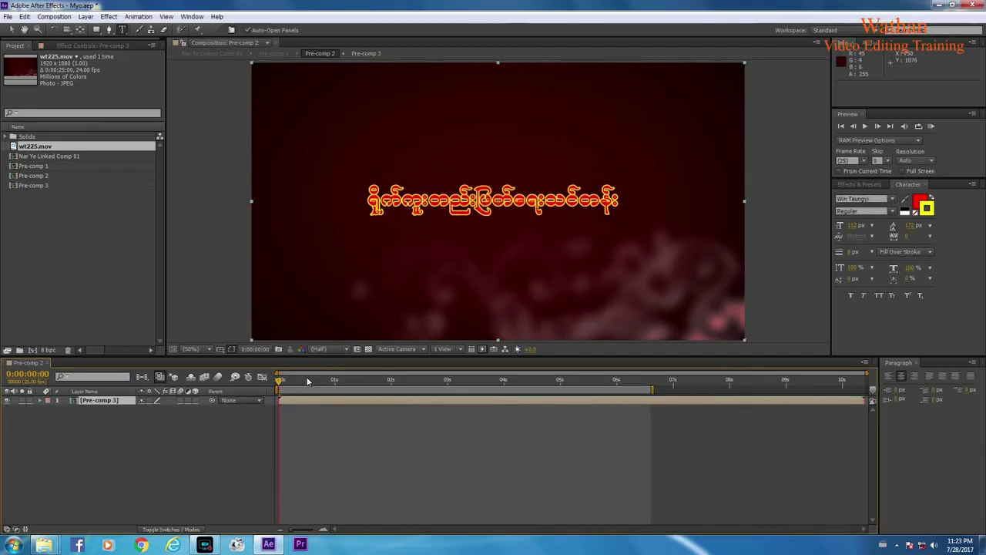
# Step: Search Effects & Presets for 'Light rays' and apply CC Light Rays
pyautogui.click(859, 184)
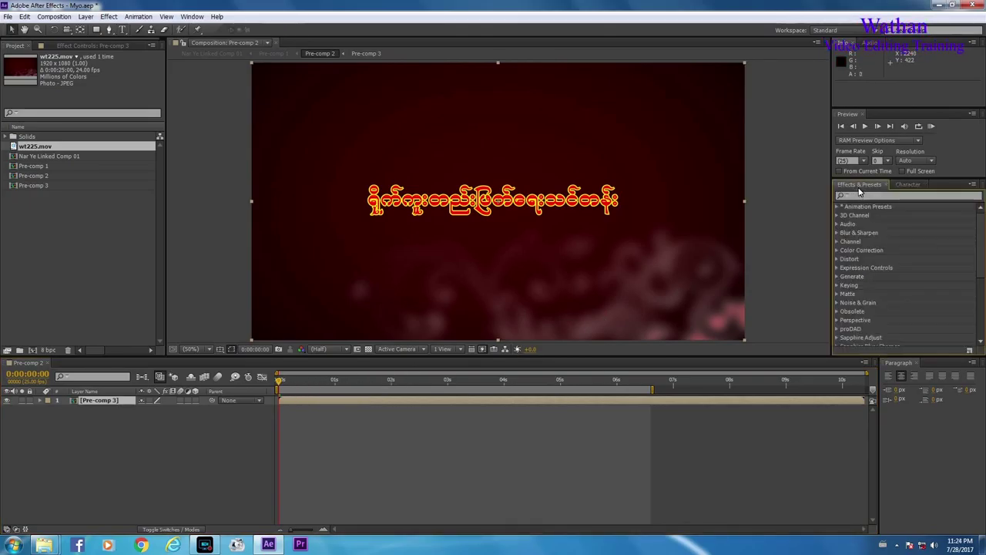
pyautogui.click(862, 195)
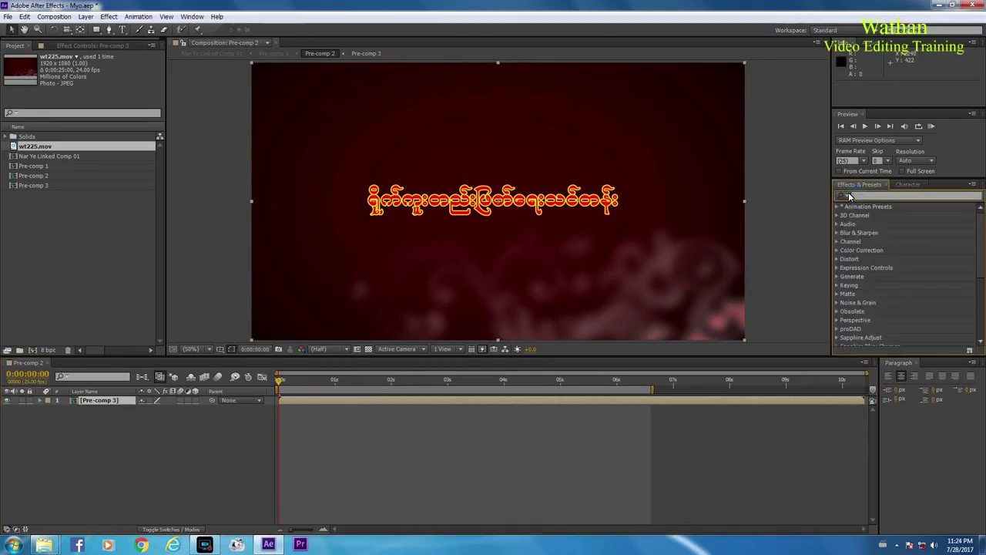
pyautogui.write('Light')
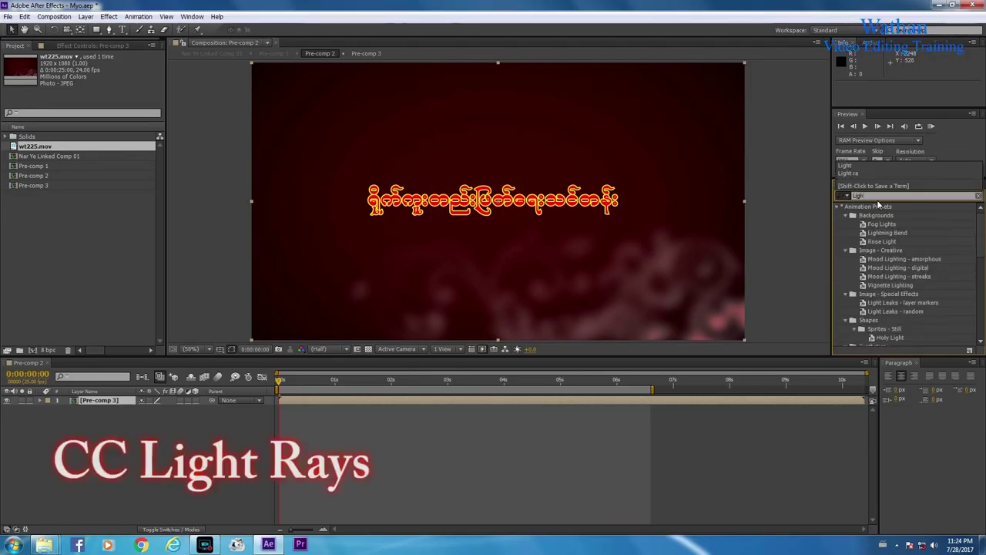
pyautogui.write(' rays')
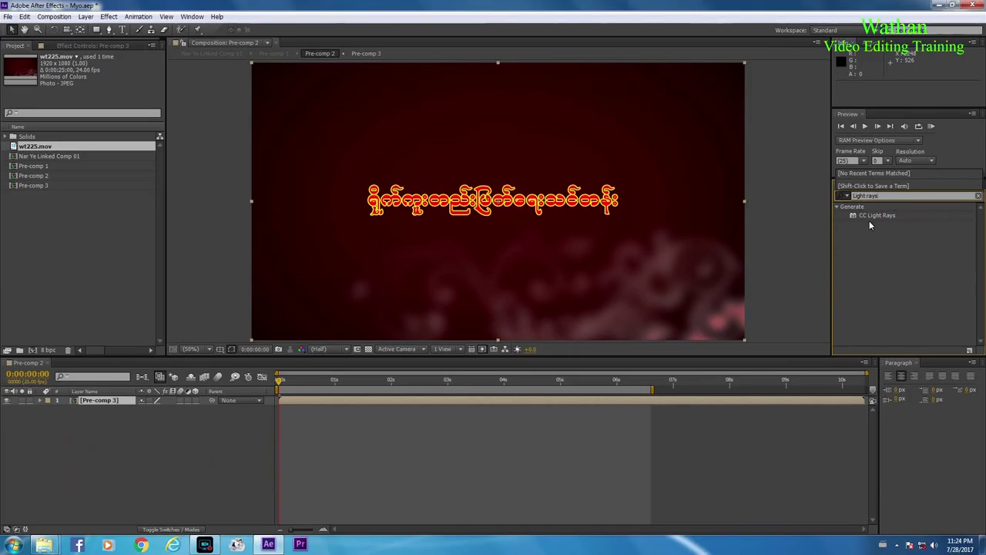
pyautogui.click(870, 218)
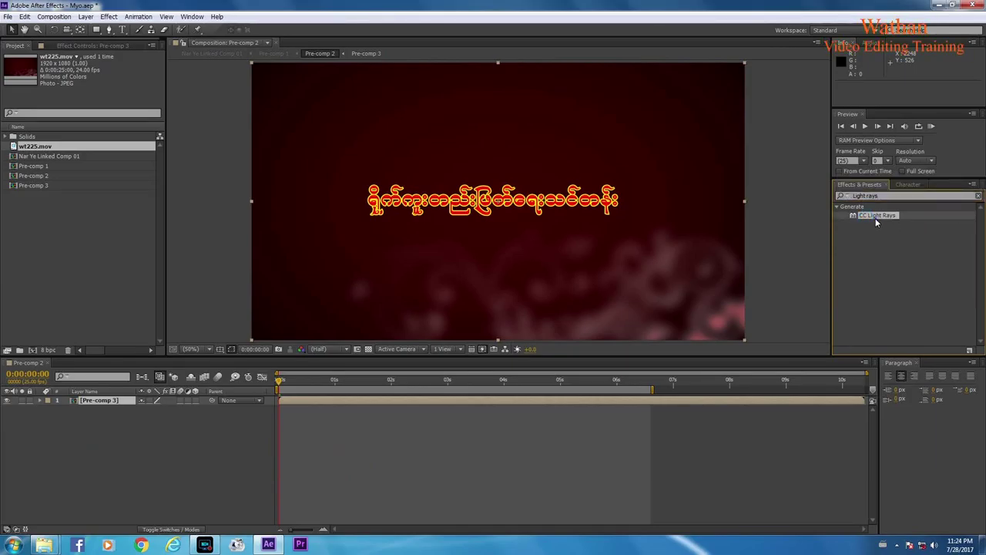
pyautogui.doubleClick(878, 216)
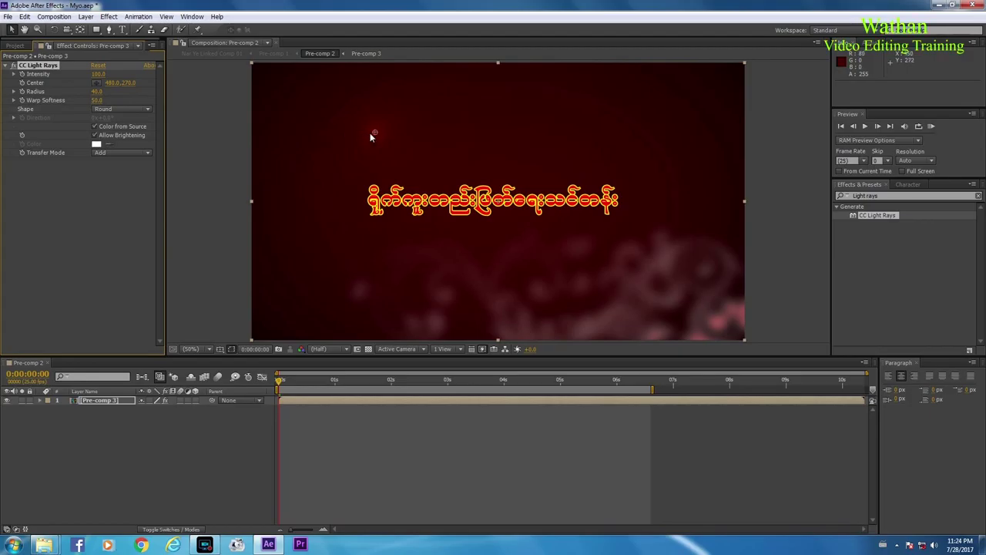
# Step: Drag the CC Light Rays Center crosshair to just left of the Burmese title
pyautogui.moveTo(374, 134); pyautogui.dragTo(340, 174)
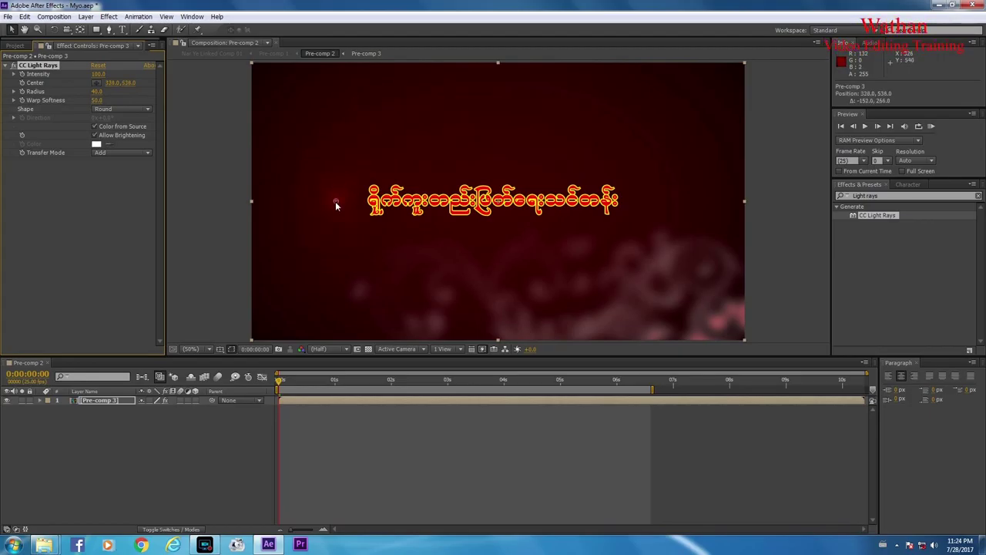
pyautogui.moveTo(335, 205); pyautogui.dragTo(336, 208)
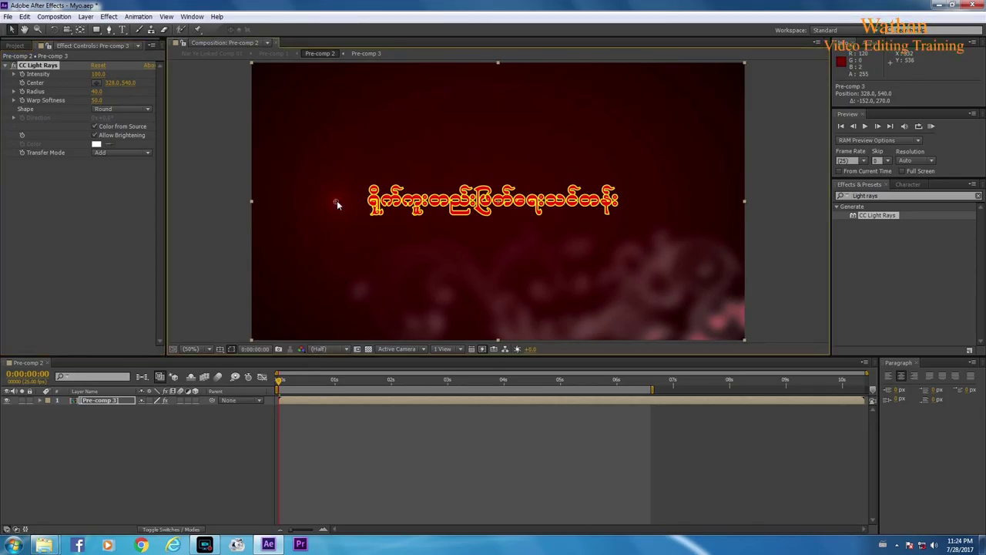
pyautogui.moveTo(337, 204)
pyautogui.mouseDown()
pyautogui.moveTo(594, 204)
pyautogui.moveTo(341, 202)
pyautogui.moveTo(375, 206)
pyautogui.moveTo(457, 208)
pyautogui.moveTo(331, 188)
pyautogui.moveTo(344, 202)
pyautogui.mouseUp()
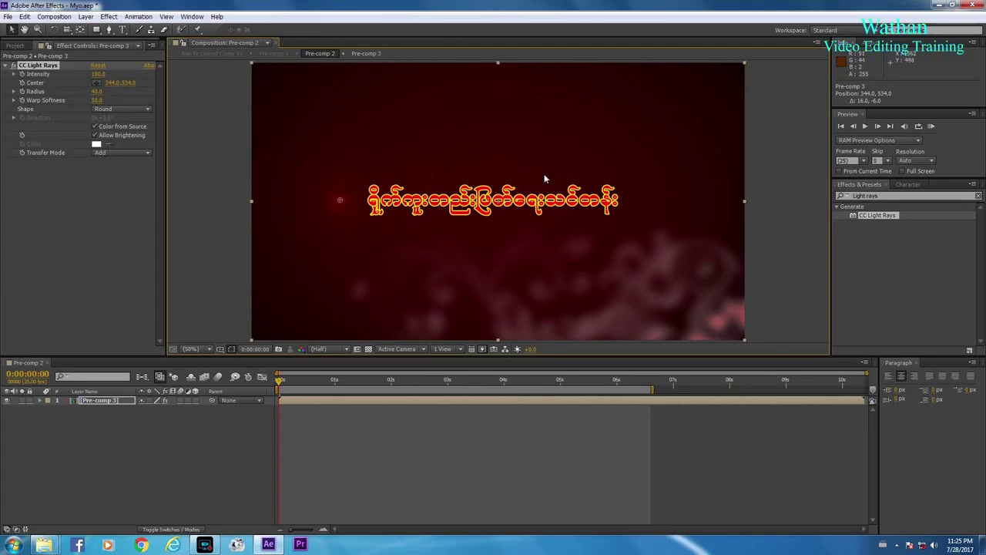
# Step: Keyframe the ray Center at 0:00 and move it past the title's right end at 4 seconds
pyautogui.click(279, 379)
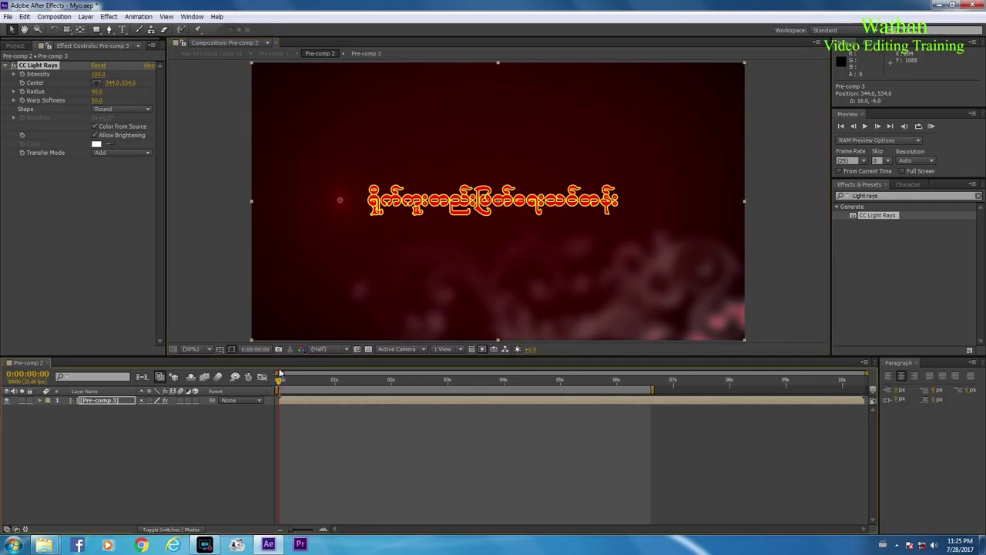
pyautogui.click(23, 87)
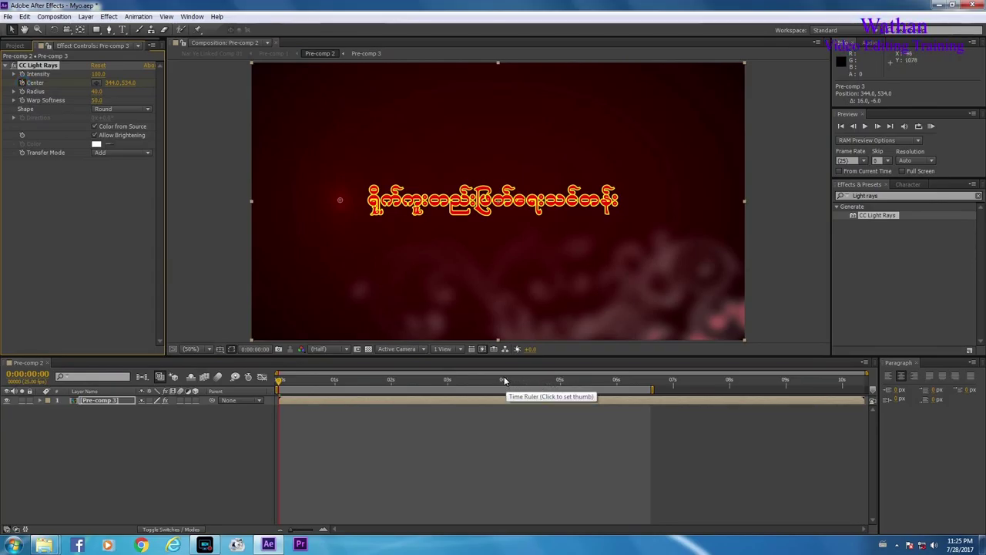
pyautogui.click(503, 379)
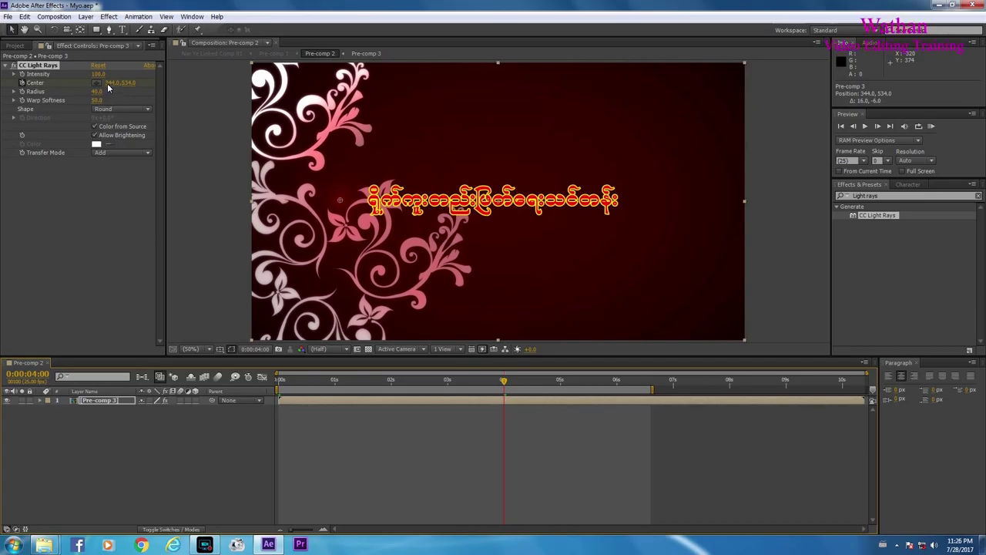
pyautogui.moveTo(107, 84); pyautogui.dragTo(119, 83)
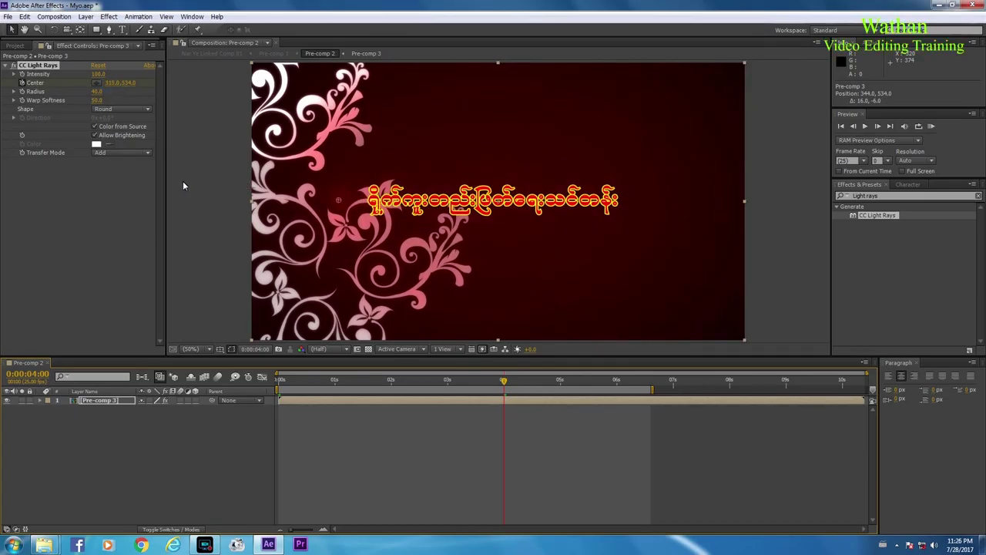
pyautogui.moveTo(376, 199); pyautogui.dragTo(632, 200)
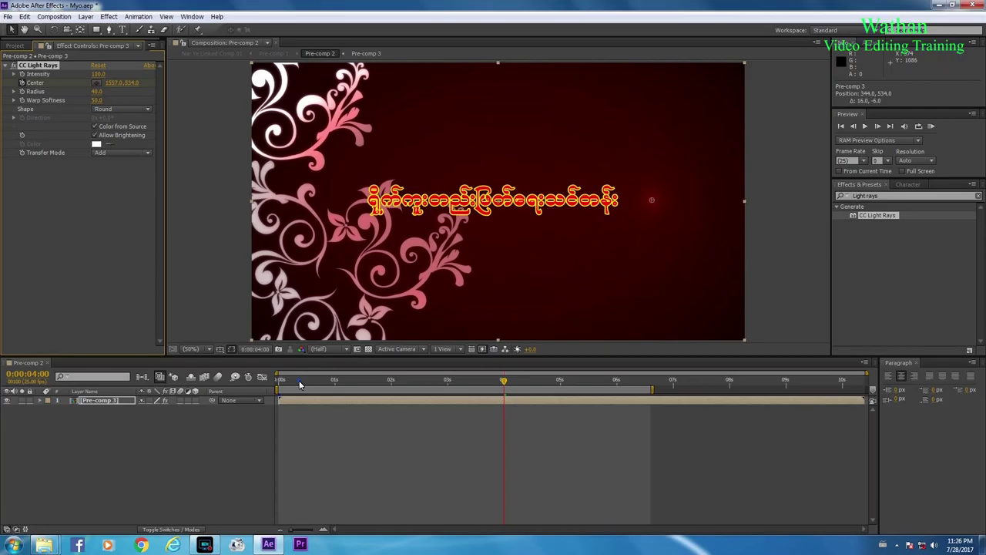
pyautogui.moveTo(301, 385); pyautogui.dragTo(277, 379)
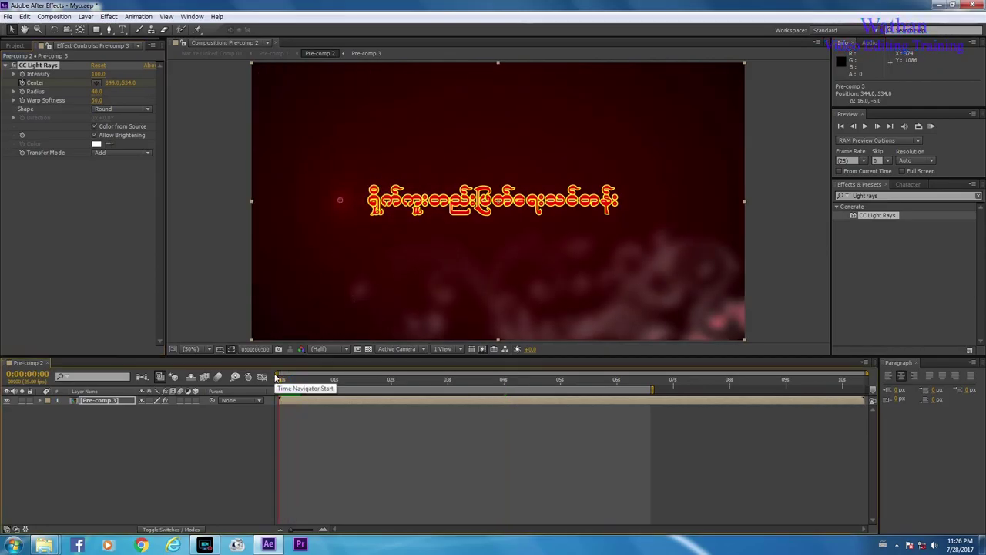